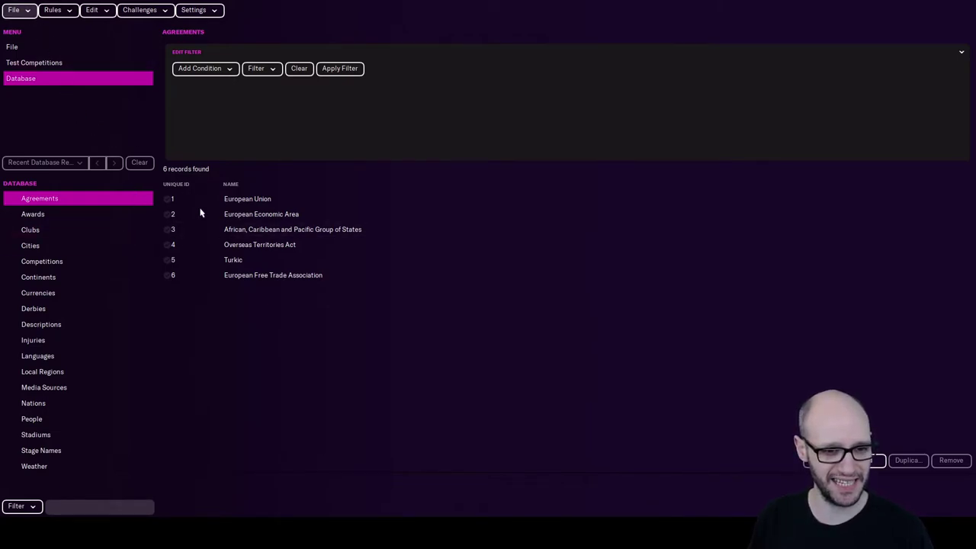
Browse the Awards and Clubs records in the database
left_click(75, 218)
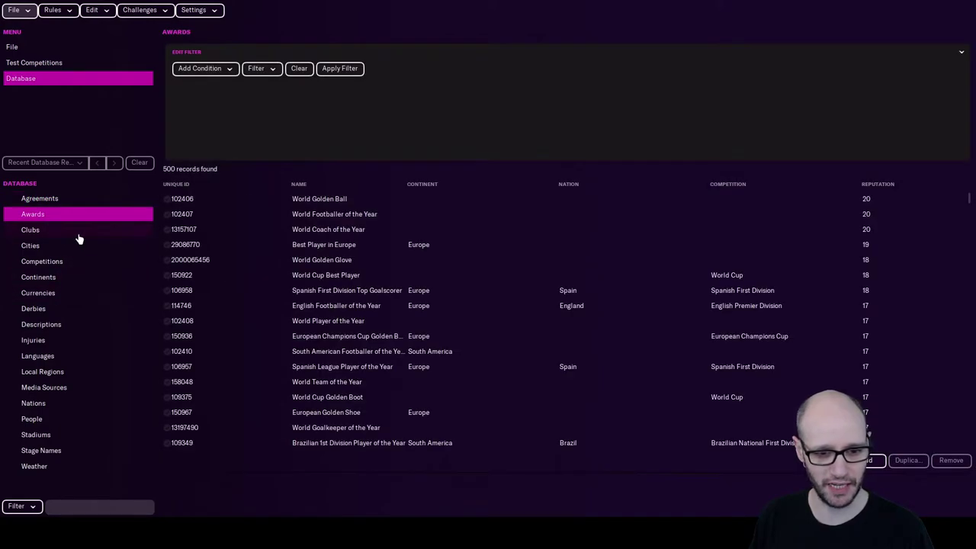
left_click(77, 233)
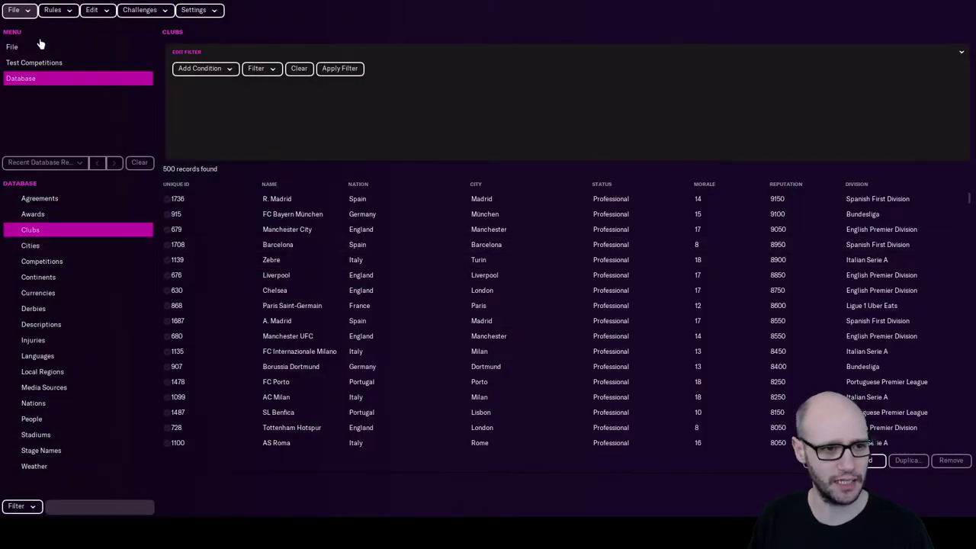
left_click(26, 12)
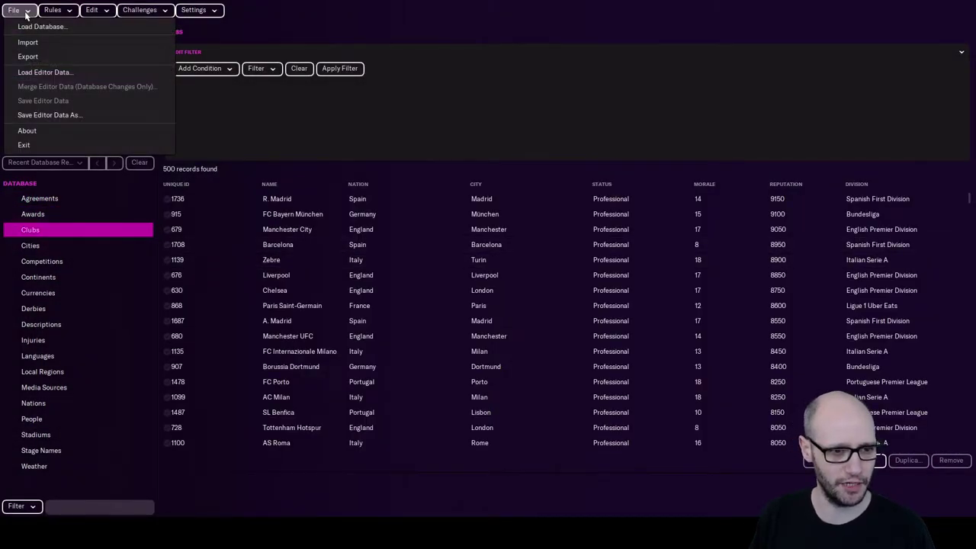
left_click(44, 72)
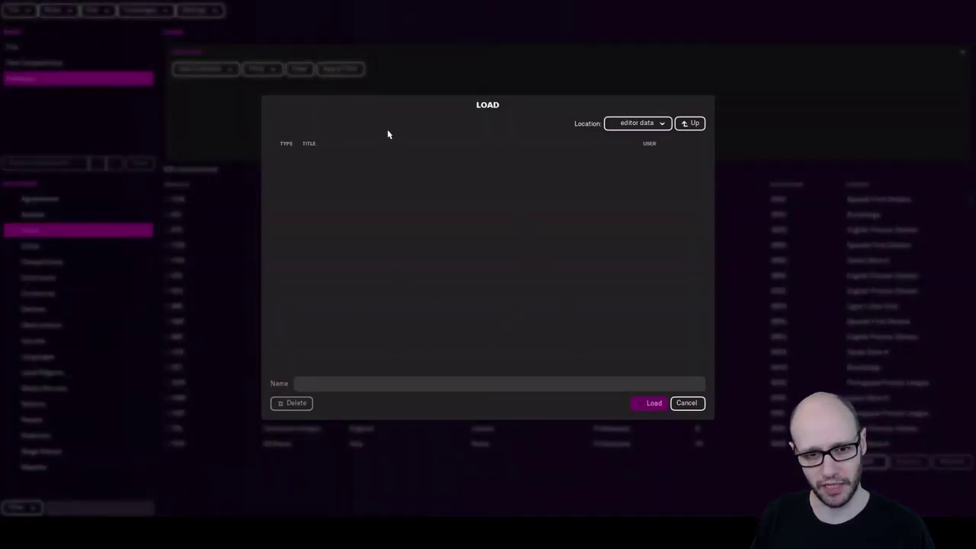
left_click(656, 128)
left_click(656, 321)
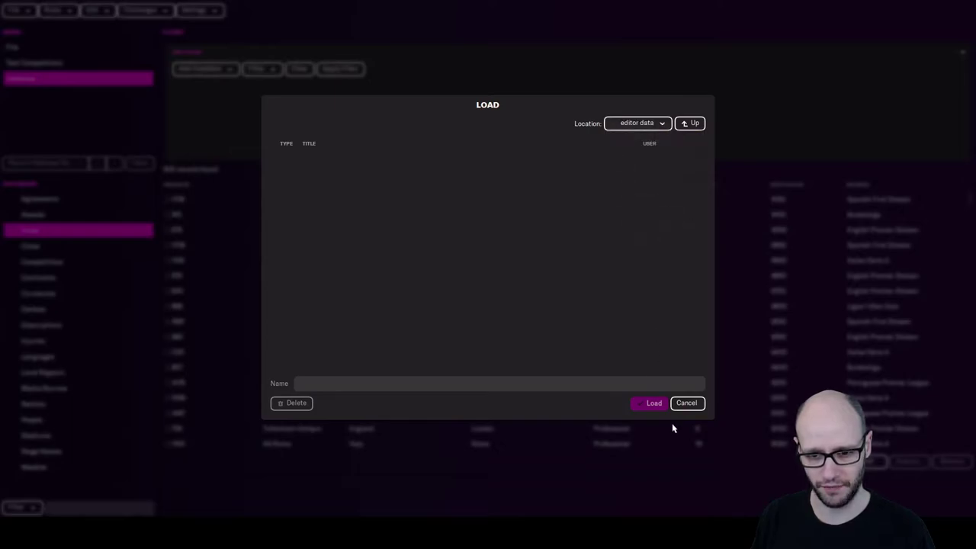
left_click(686, 403)
Save the editor data as a new file titled Upside Down English
left_click(17, 10)
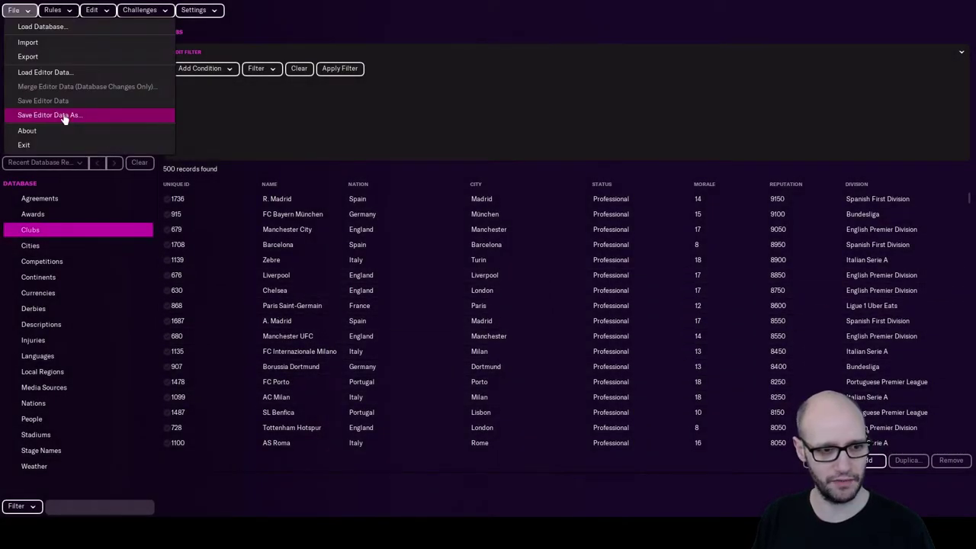
left_click(65, 116)
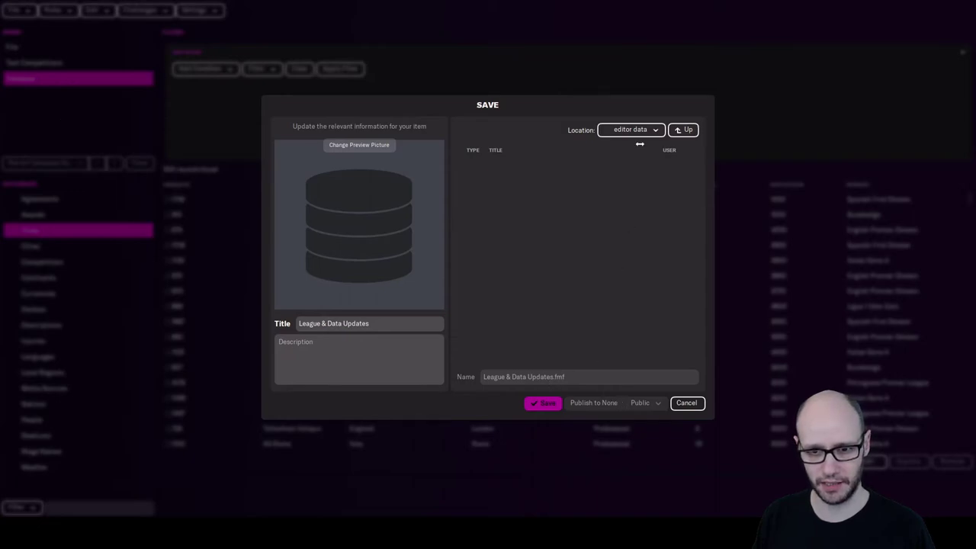
left_click(358, 323)
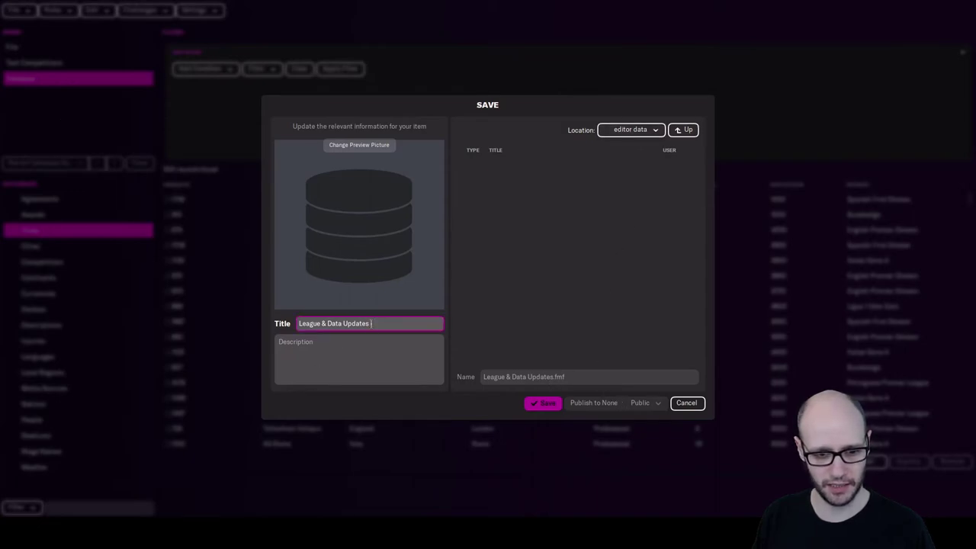
key("Return")
Open a challenge to view its general fields, and look at the test competition settings
left_click(107, 11)
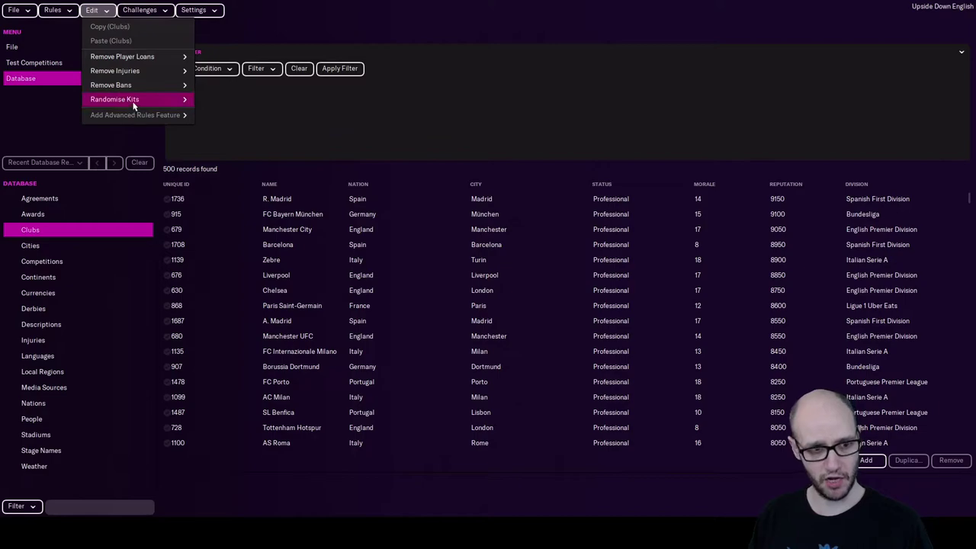
mouse_move(134, 105)
left_click(140, 10)
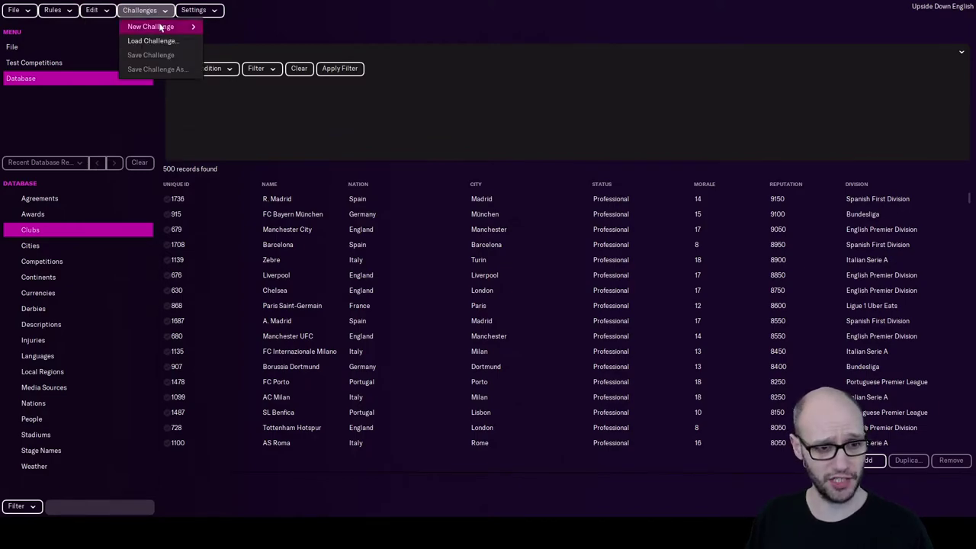
mouse_move(191, 26)
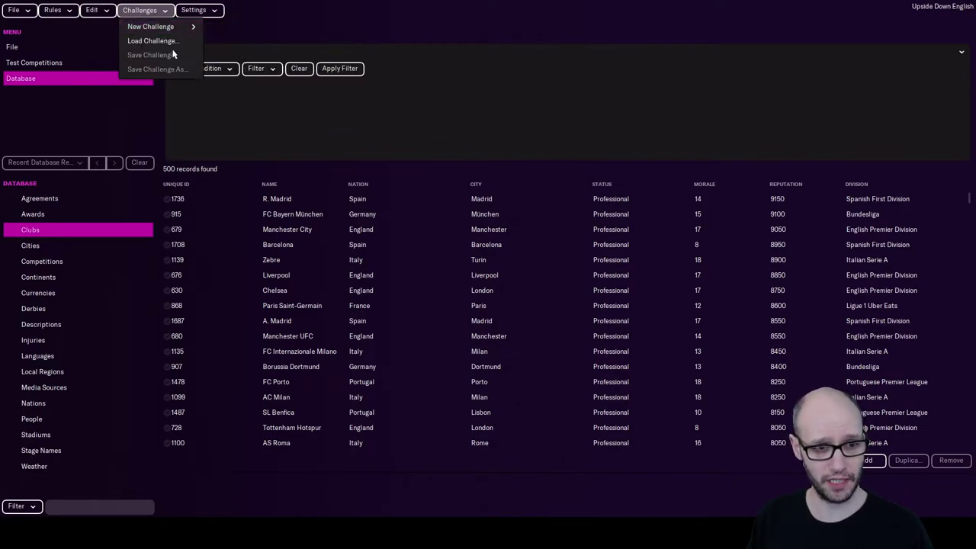
left_click(174, 42)
double_click(340, 266)
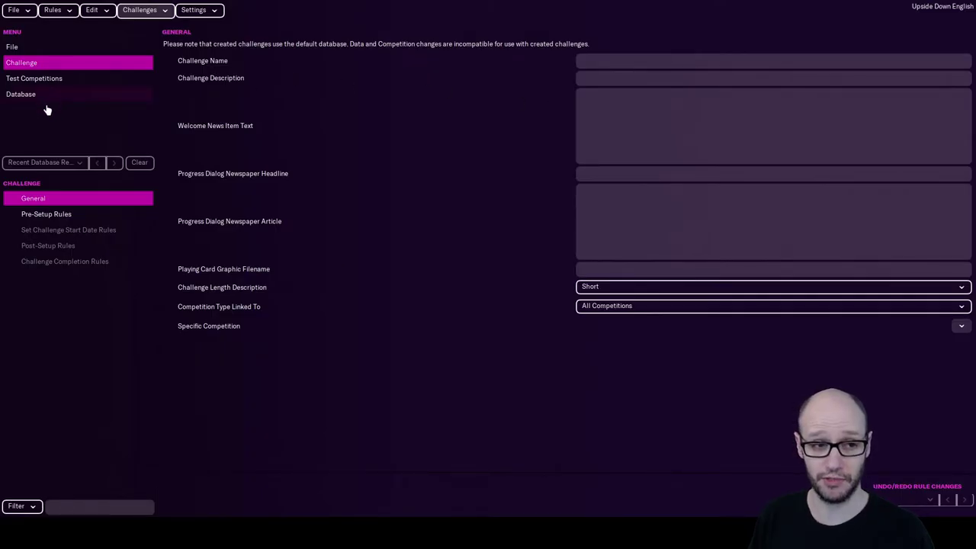
left_click(207, 10)
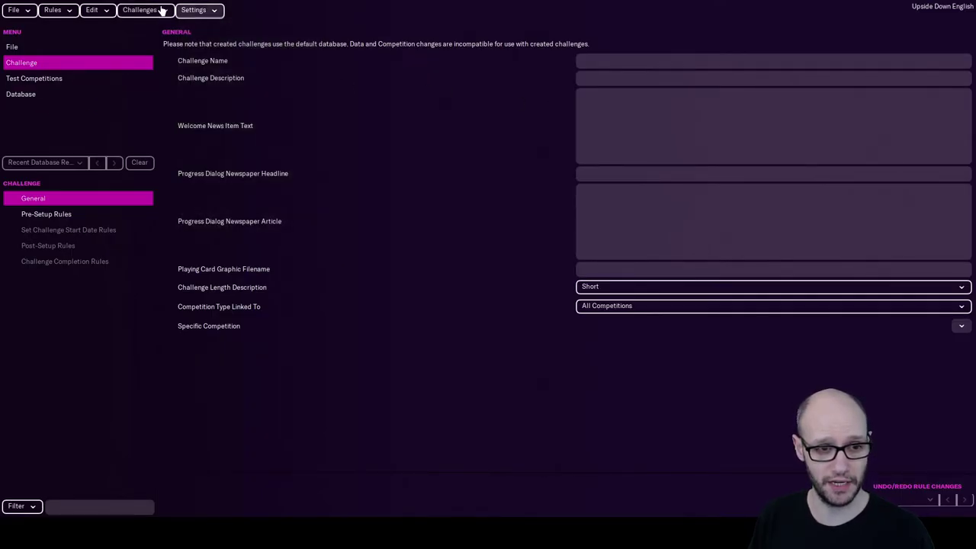
left_click(161, 10)
left_click(79, 81)
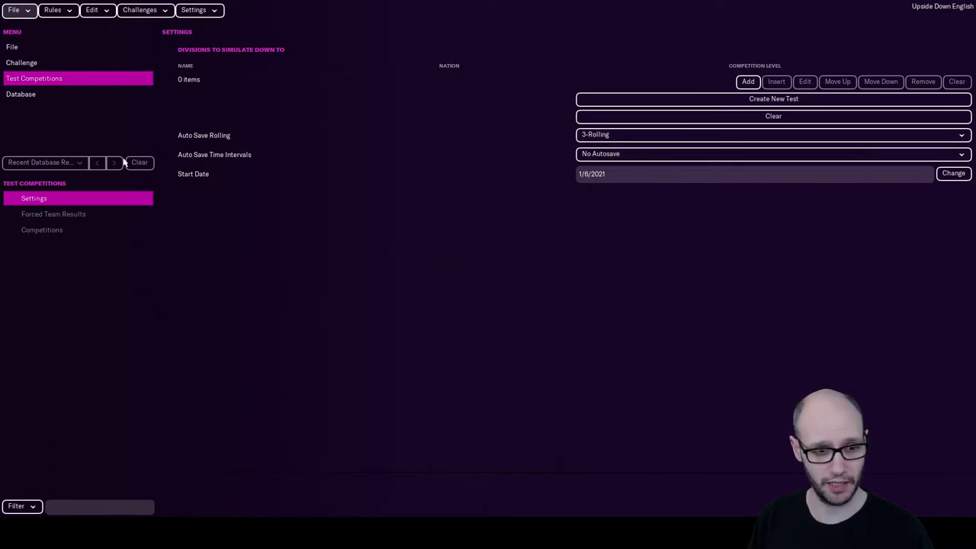
Add a new Non Player record to the People section of the database
left_click(55, 93)
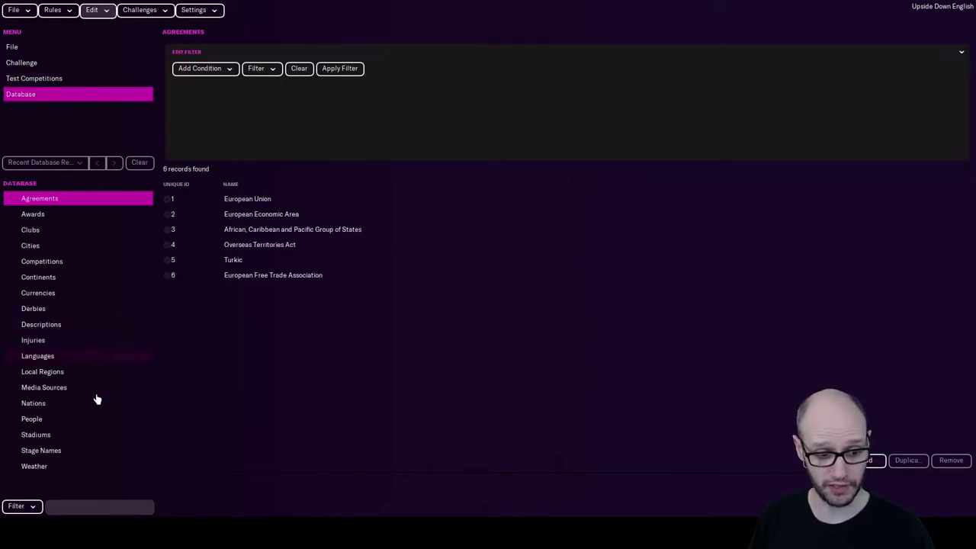
left_click(63, 421)
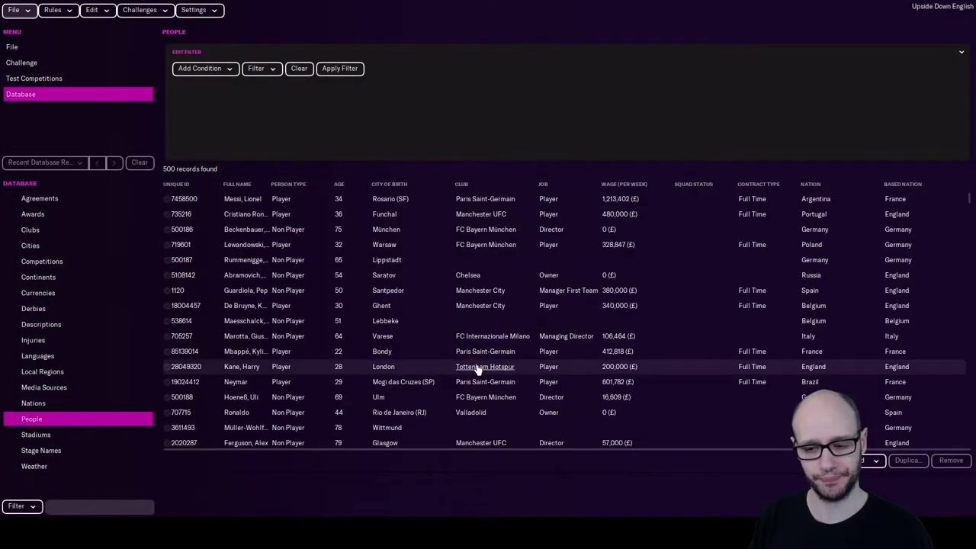
left_click(869, 462)
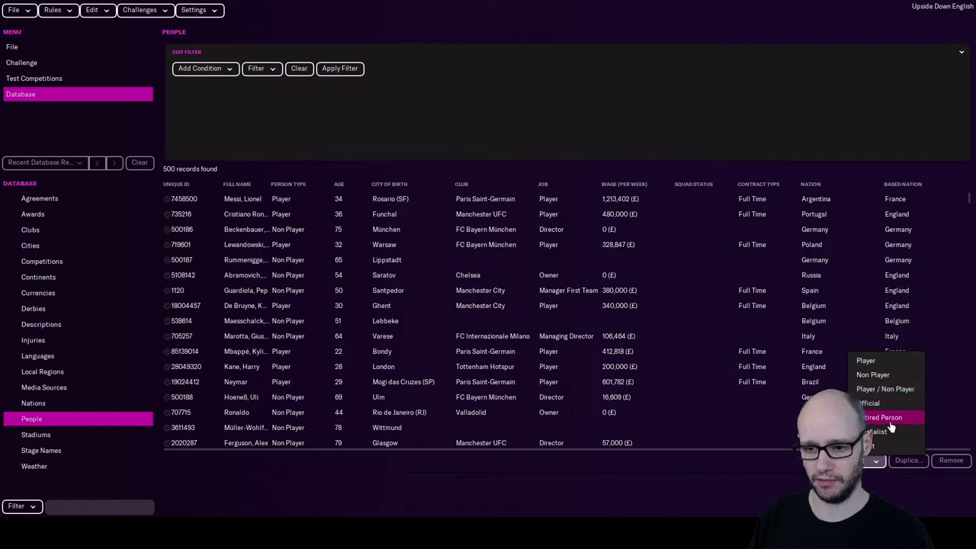
left_click(869, 375)
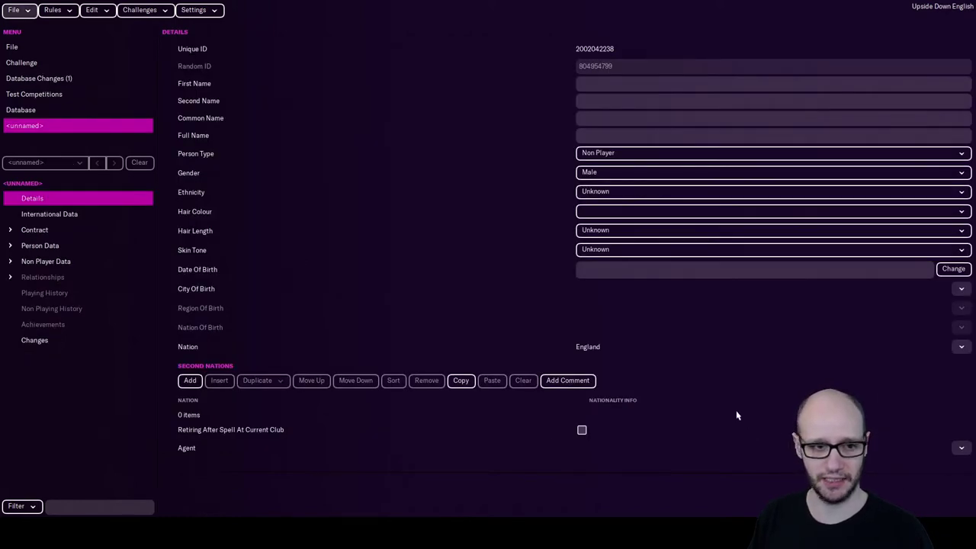
Enter the new person's first name and second name in the details
left_click(592, 83)
type("Doopa")
key("Tab")
type("Dad")
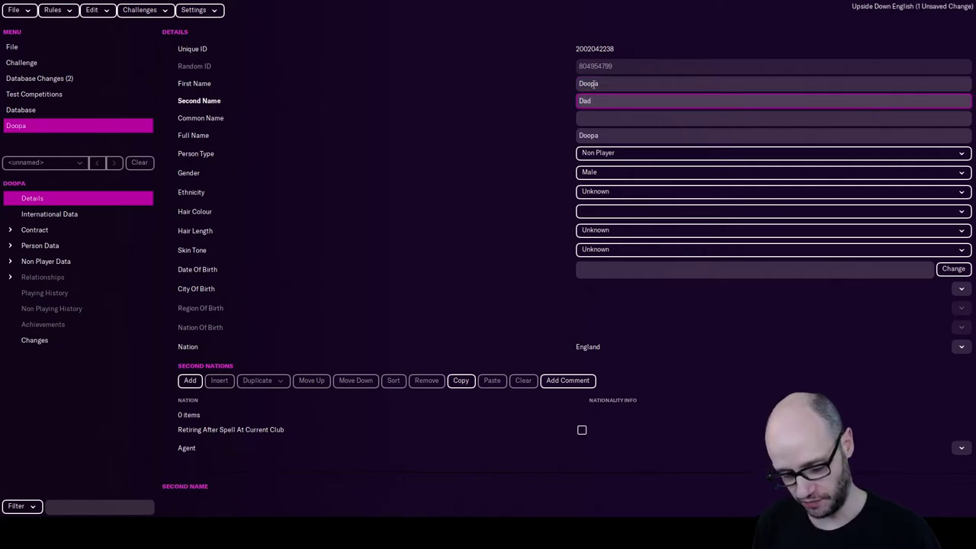
type("dy")
Keep the person type as Non Player and set the ethnicity to Northern European
left_click(615, 153)
left_click(613, 191)
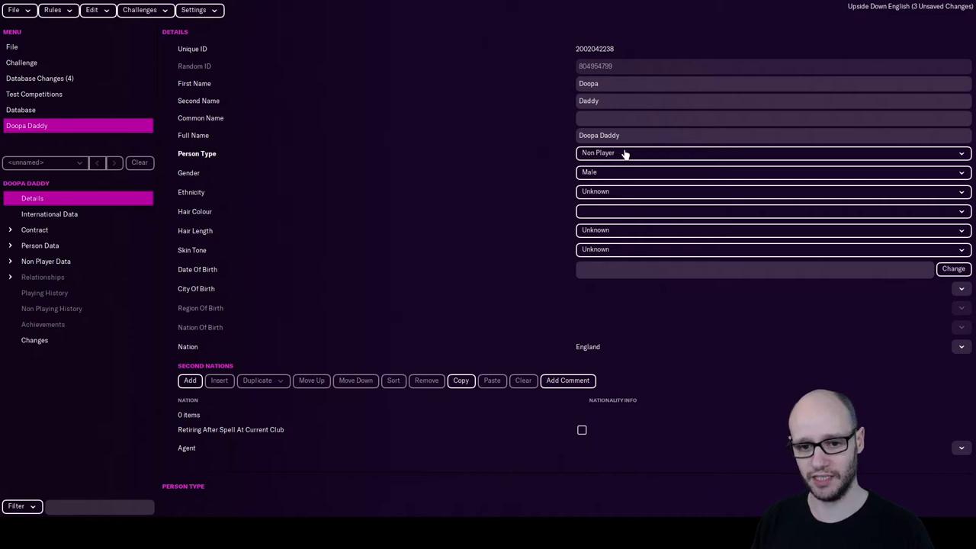
left_click(625, 154)
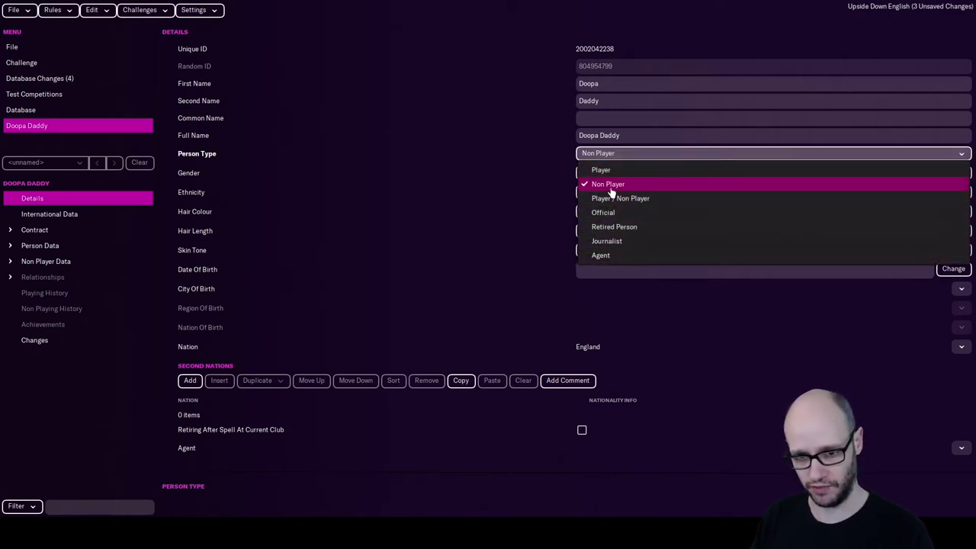
left_click(616, 157)
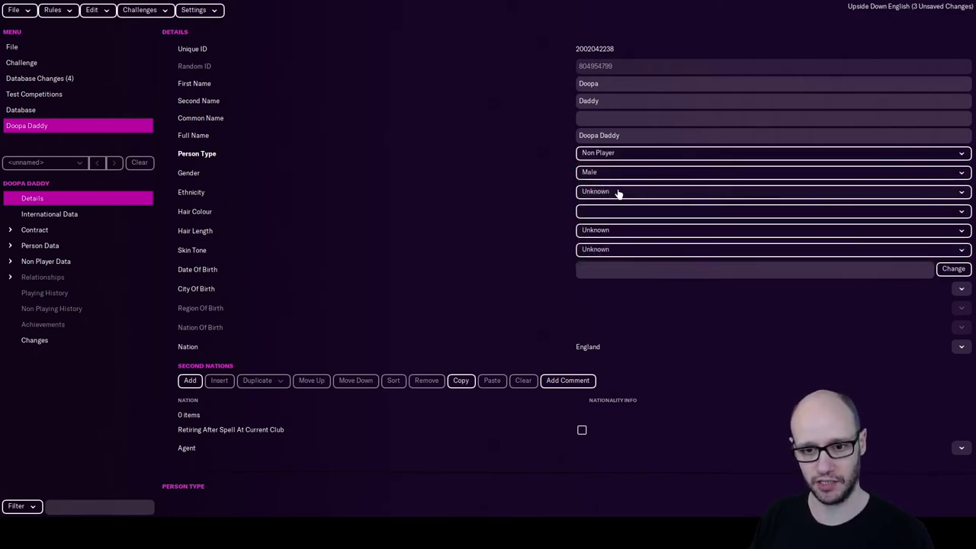
left_click(625, 194)
left_click(621, 224)
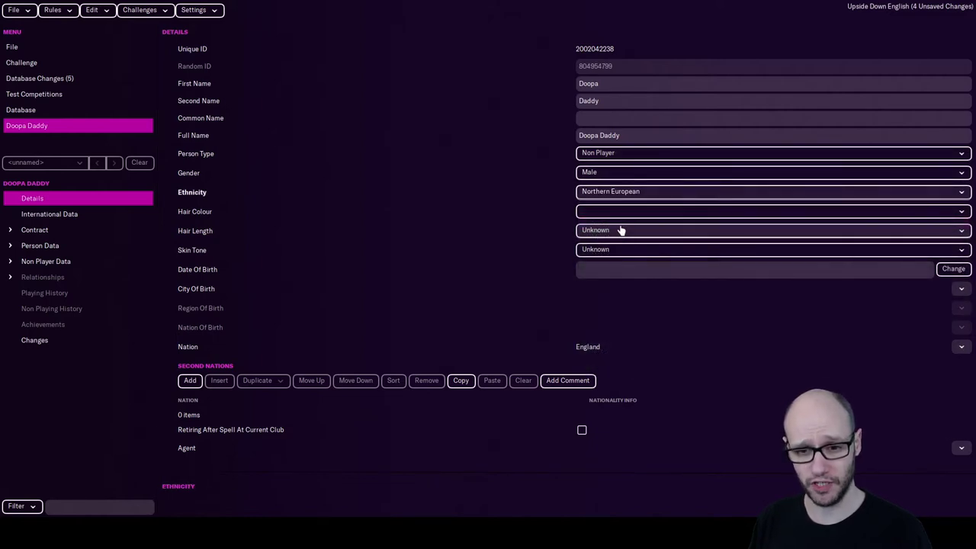
Set the person's hair colour to Dark Brown 2 and hair length to Fuzz
left_click(610, 214)
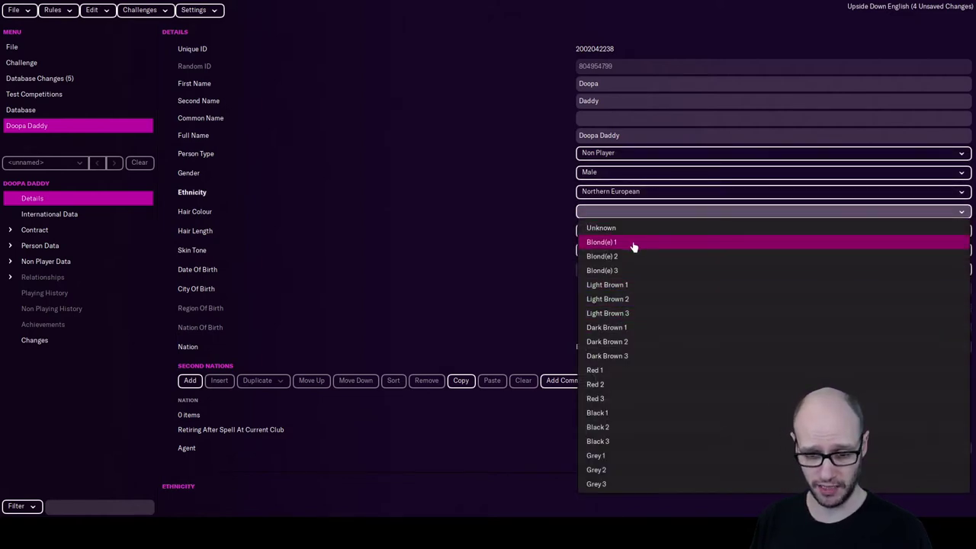
left_click(629, 326)
left_click(629, 207)
left_click(636, 355)
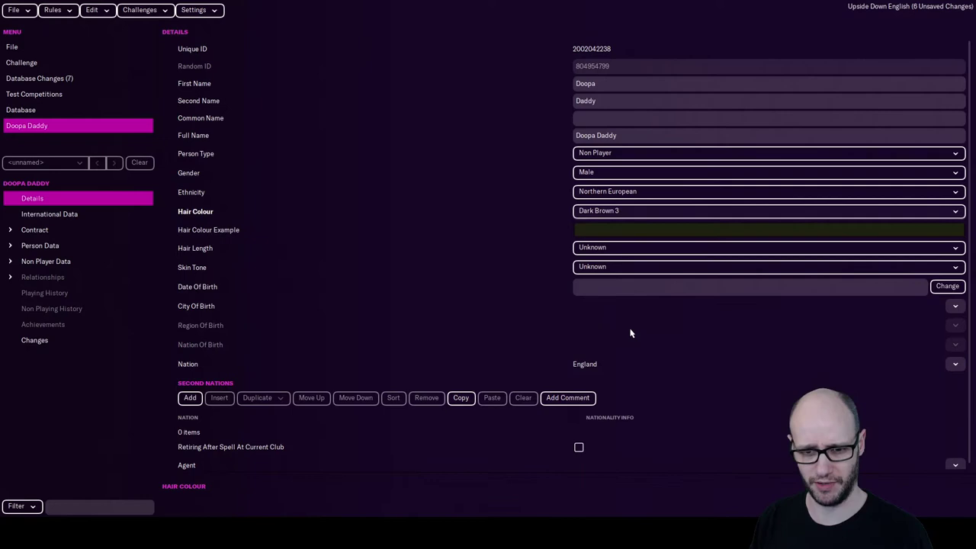
left_click(623, 216)
left_click(633, 342)
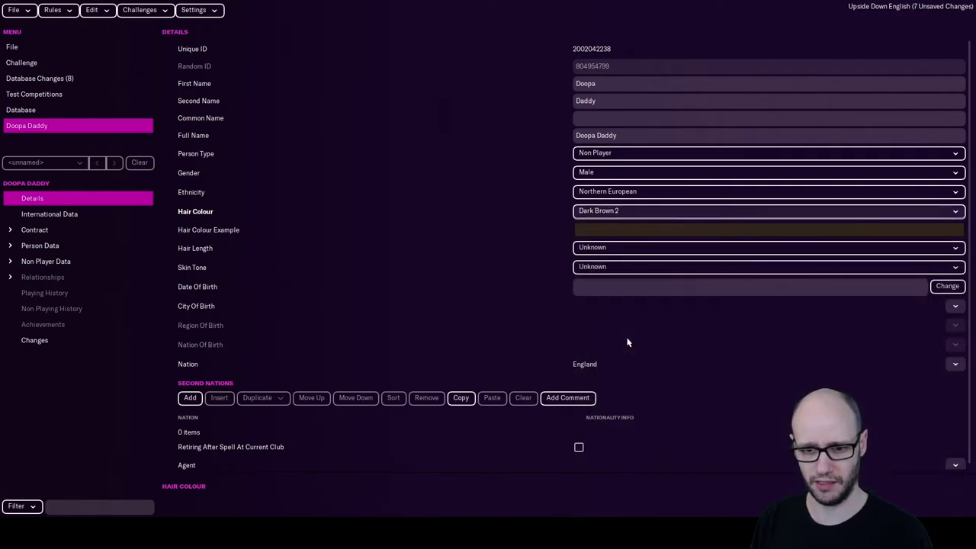
left_click(604, 249)
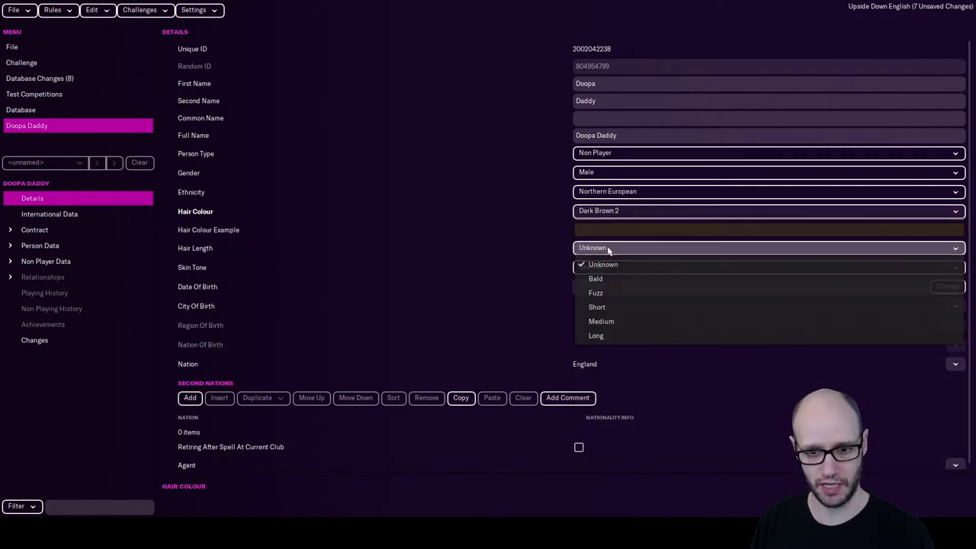
left_click(619, 301)
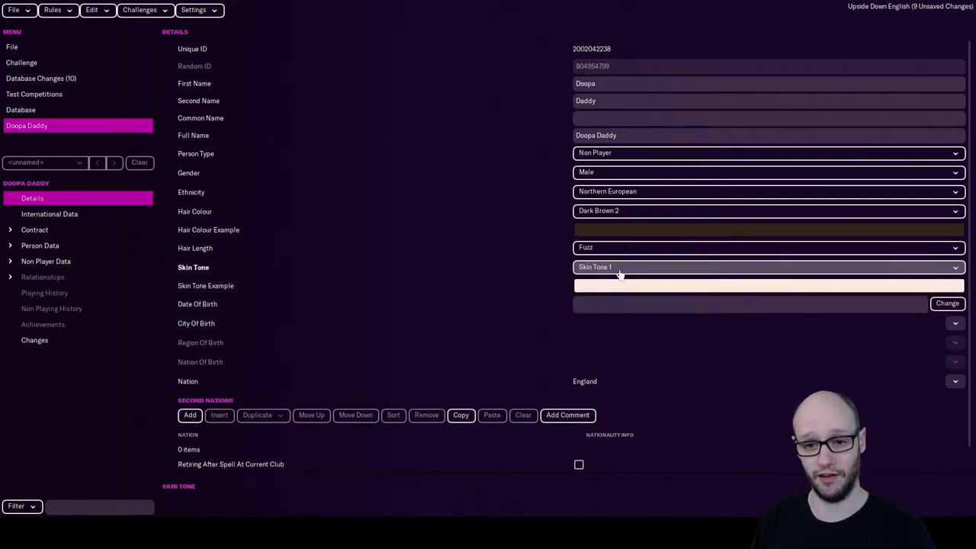
Compare several skin tones for the person and settle on Skin Tone 9
left_click(617, 267)
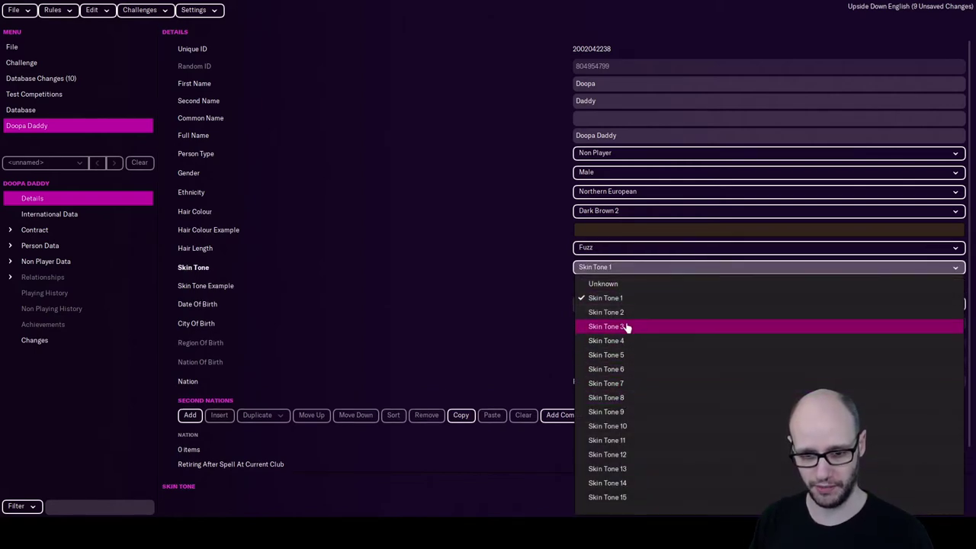
left_click(627, 342)
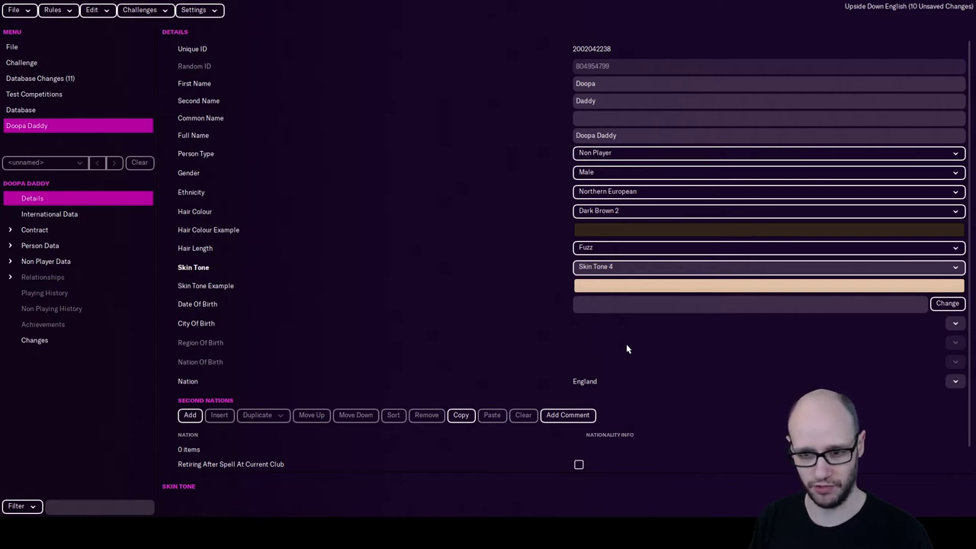
left_click(626, 266)
left_click(625, 355)
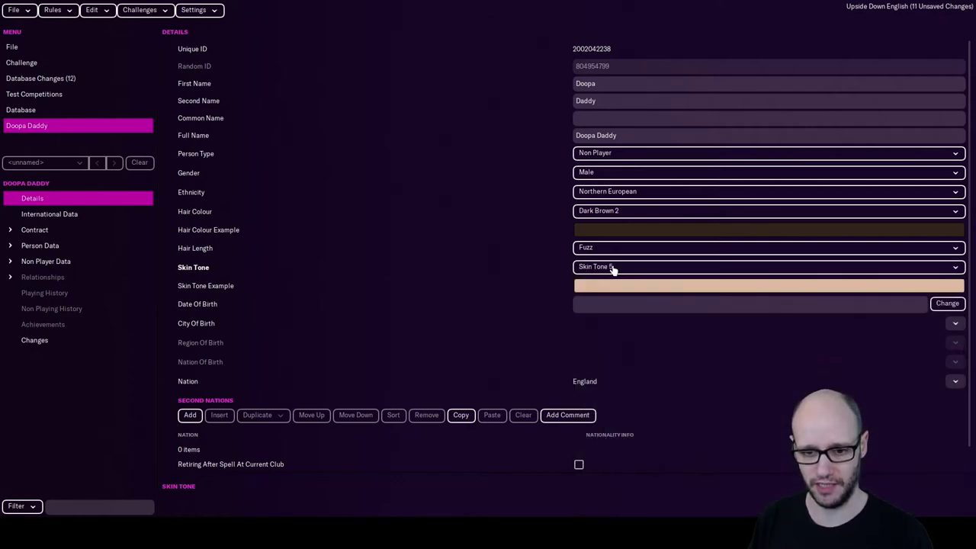
left_click(612, 268)
left_click(649, 330)
left_click(625, 272)
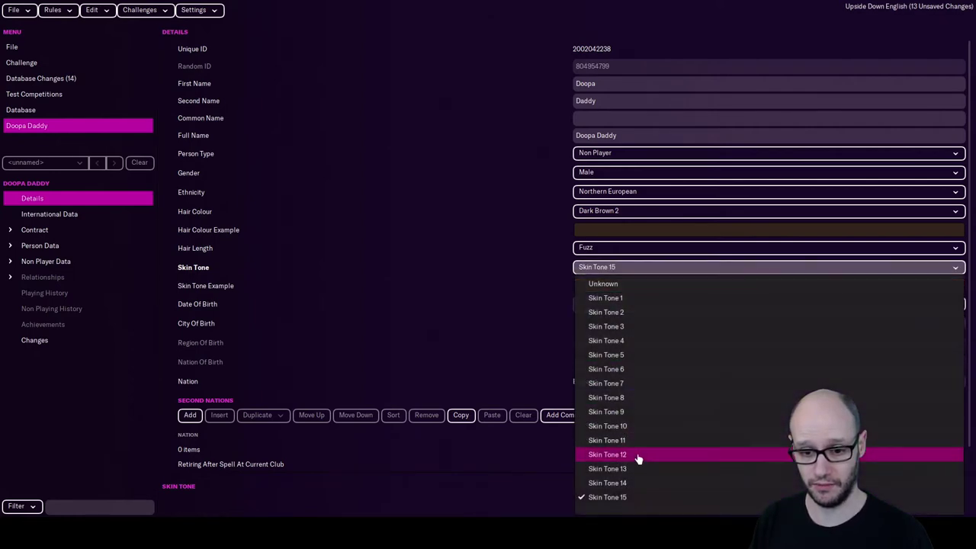
left_click(632, 467)
left_click(644, 269)
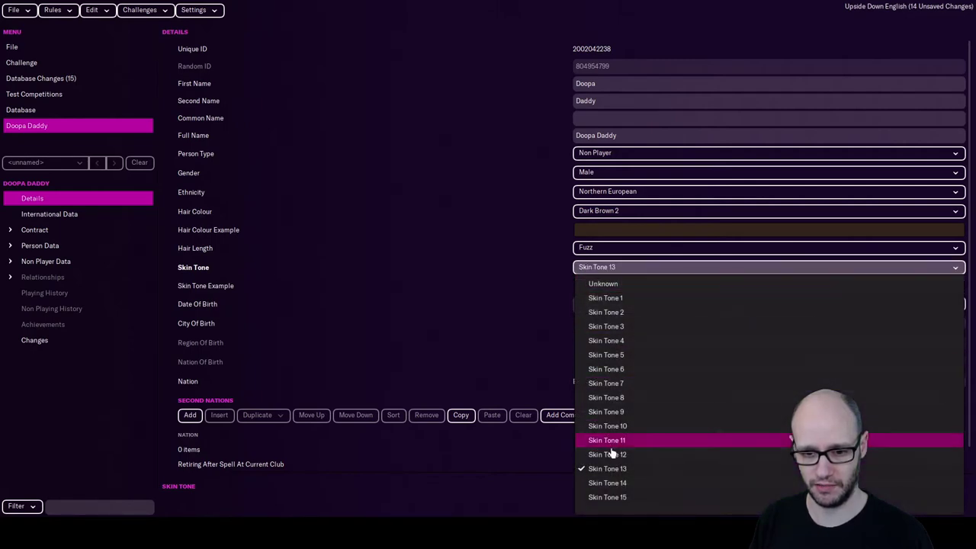
left_click(617, 412)
Fill in the person's date of birth
left_click(624, 306)
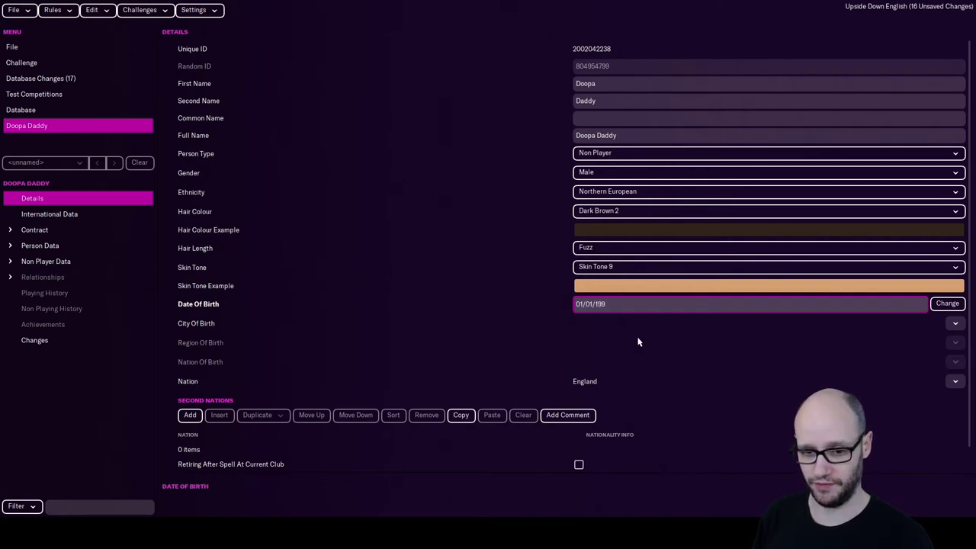
type("01/01/1994")
key("Return")
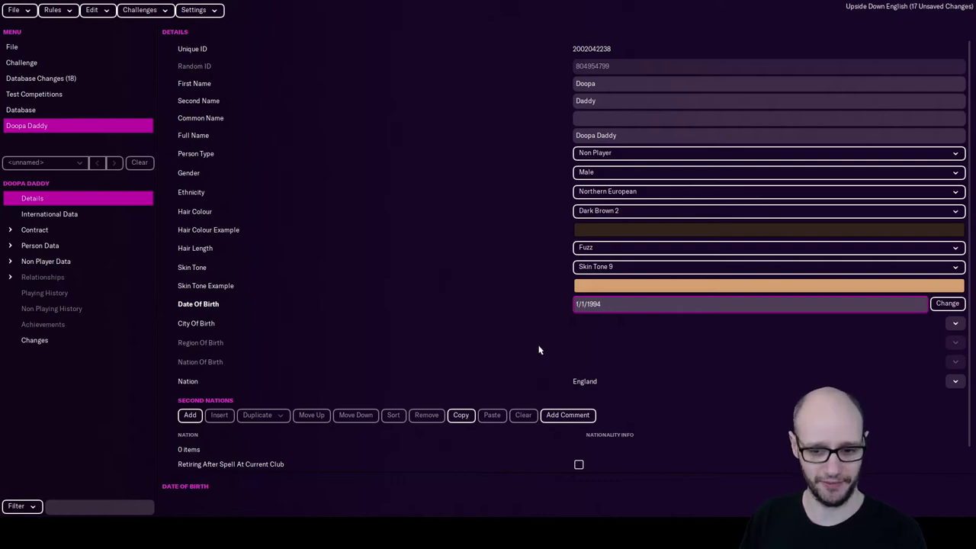
Find London by a name search among the cities and set it as the person's city of birth
left_click(955, 323)
left_click(950, 338)
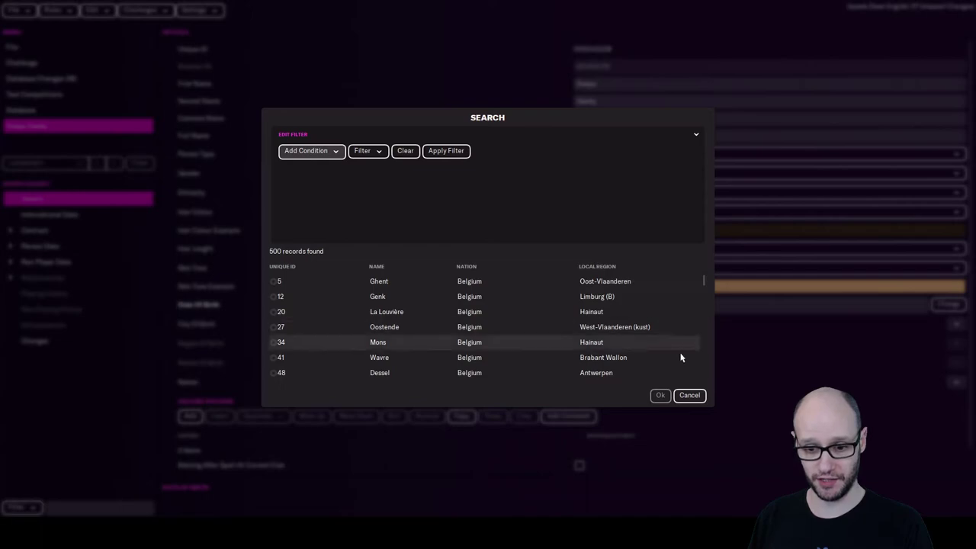
left_click(322, 152)
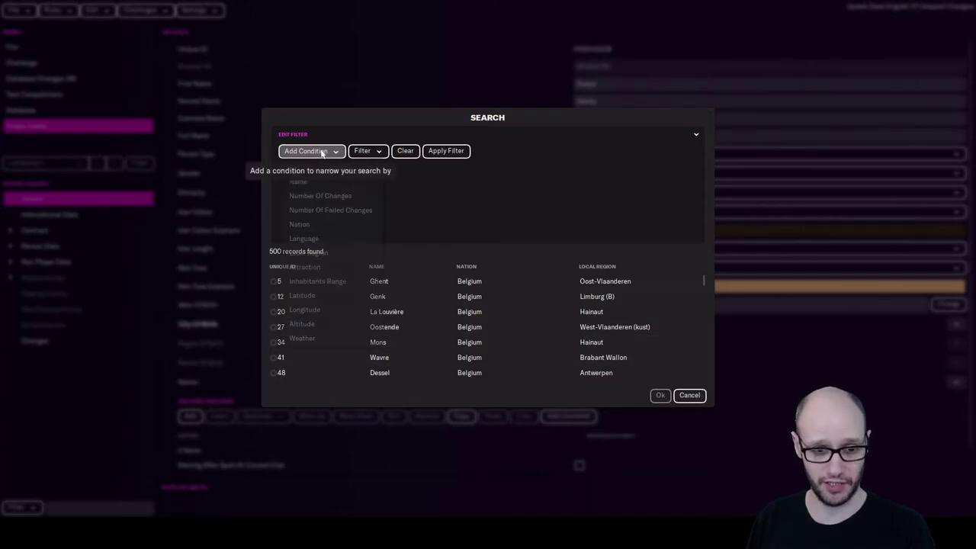
left_click(321, 182)
left_click(549, 169)
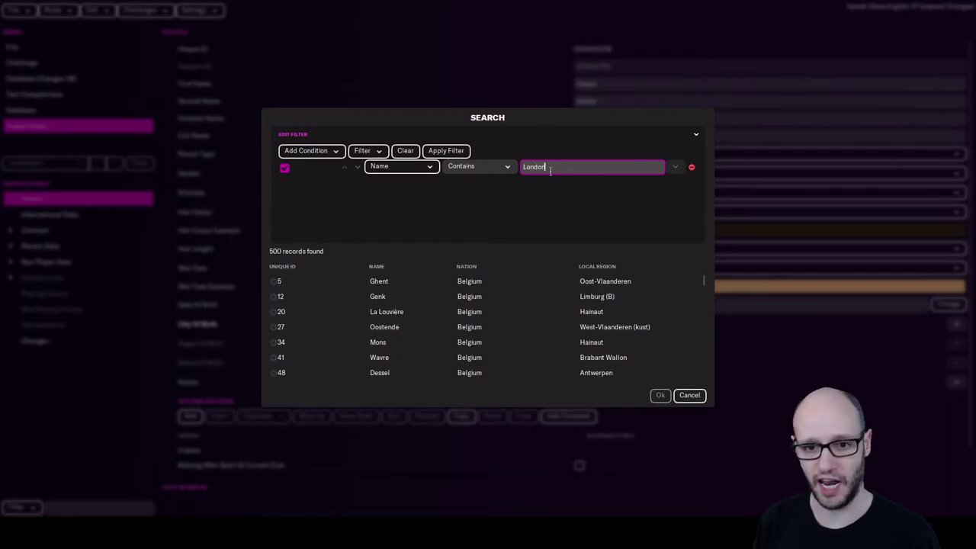
type("London")
key("Return")
left_click(381, 341)
left_click(660, 394)
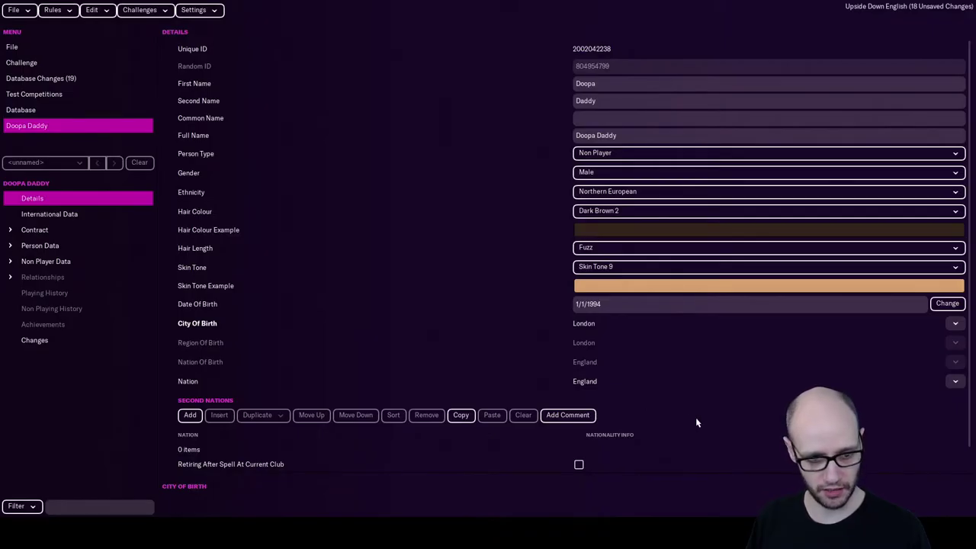
Review the rest of the person's details, the international data and the club contract fields
scroll(696, 422, "down", 1)
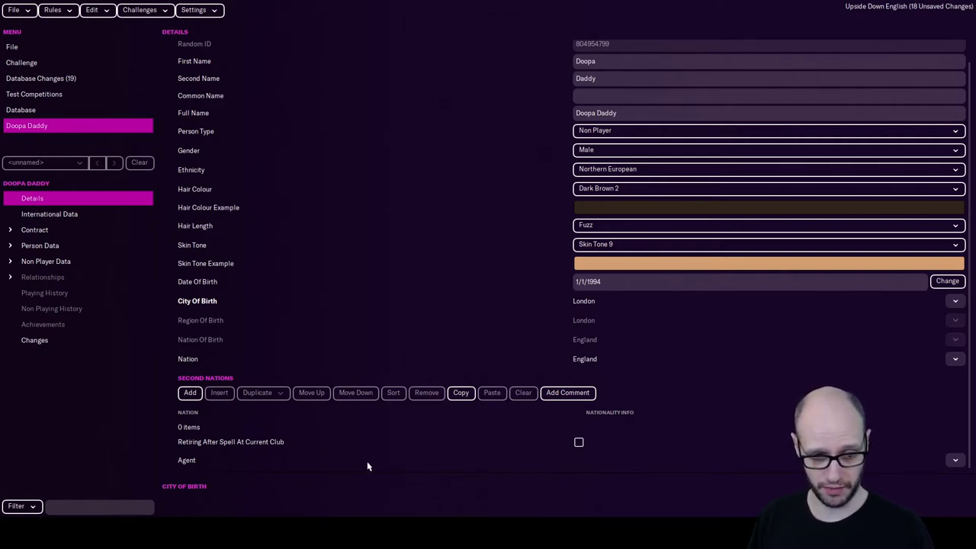
scroll(662, 403, "up", 1)
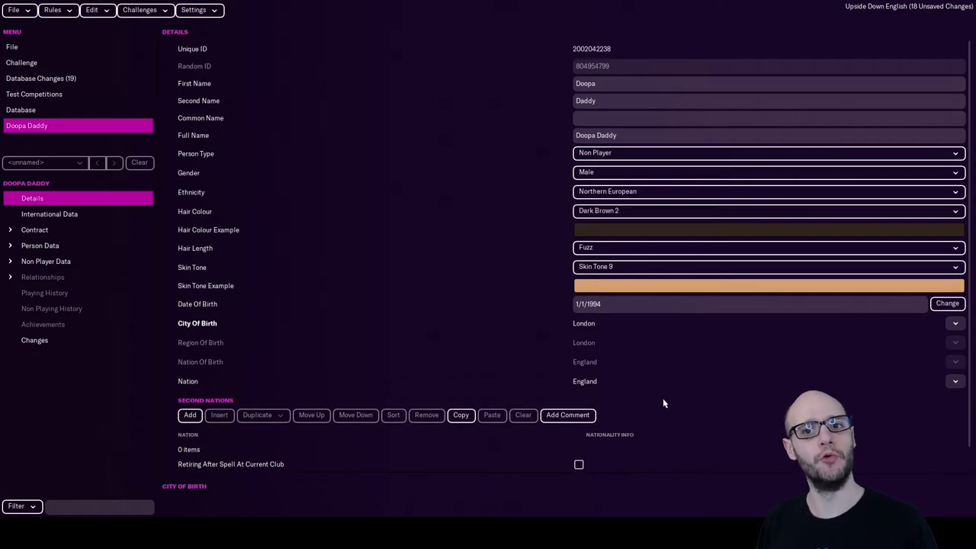
left_click(47, 219)
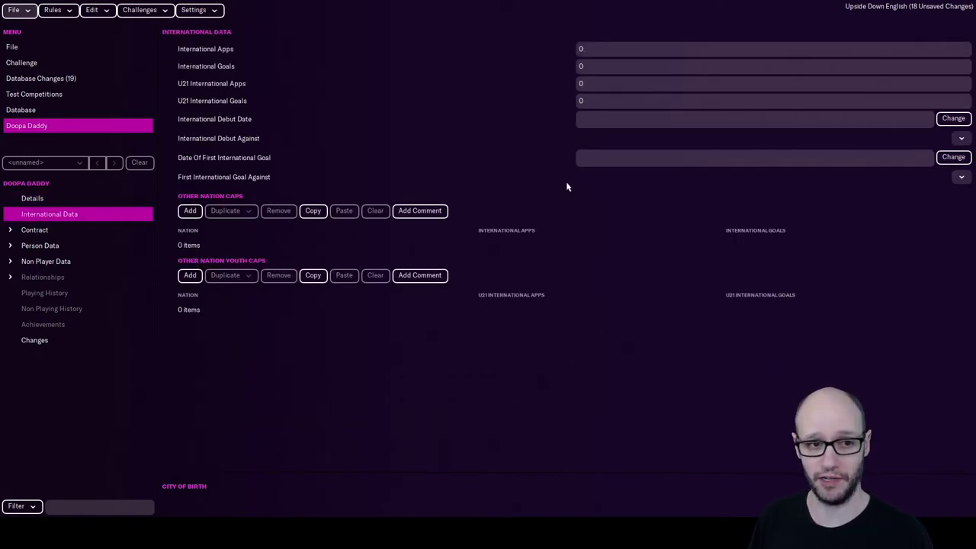
left_click(42, 230)
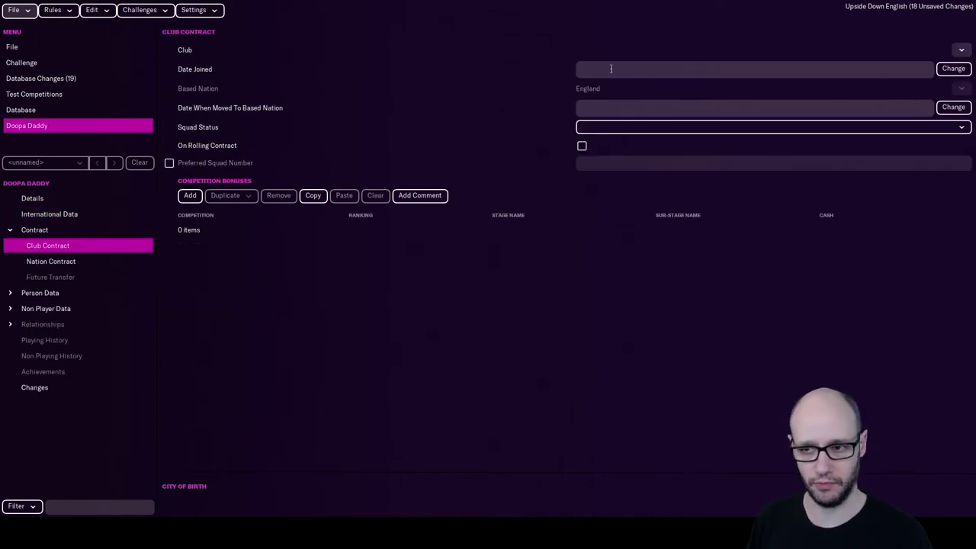
left_click(509, 47)
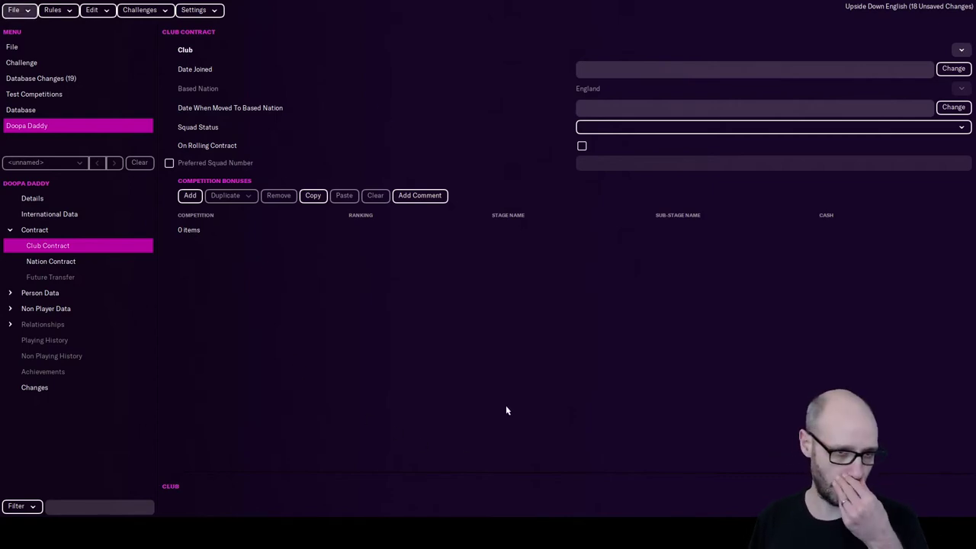
Load the database again and discard the unsaved changes from the last session
left_click(14, 10)
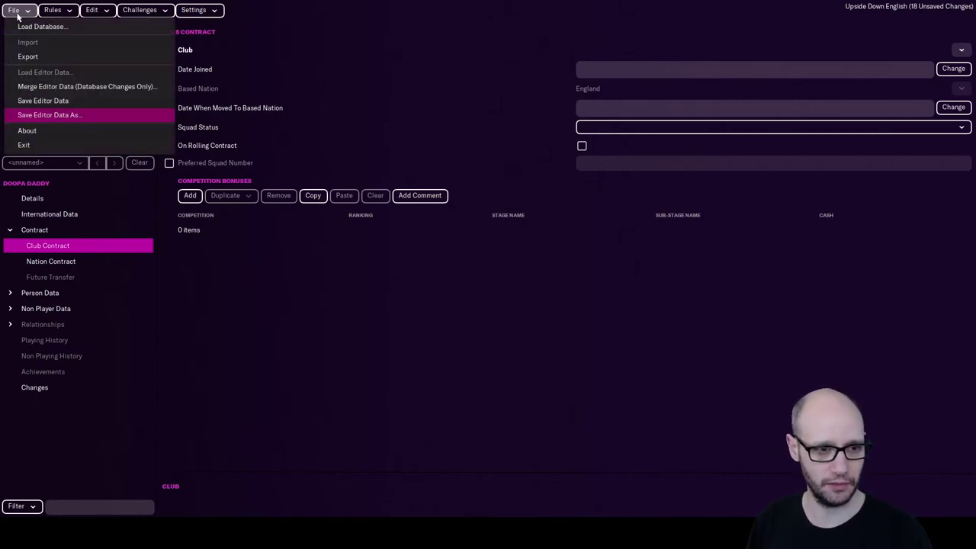
left_click(38, 25)
left_click(537, 275)
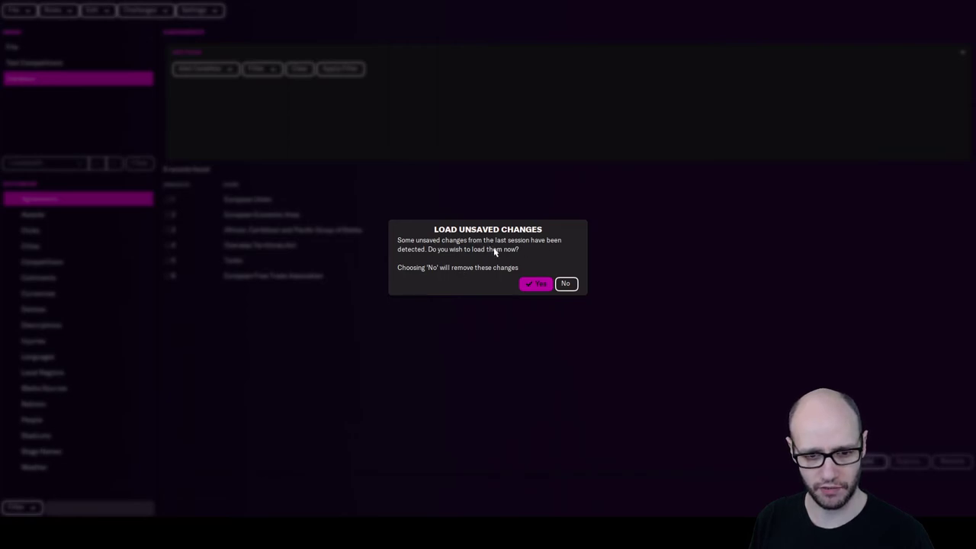
left_click(564, 282)
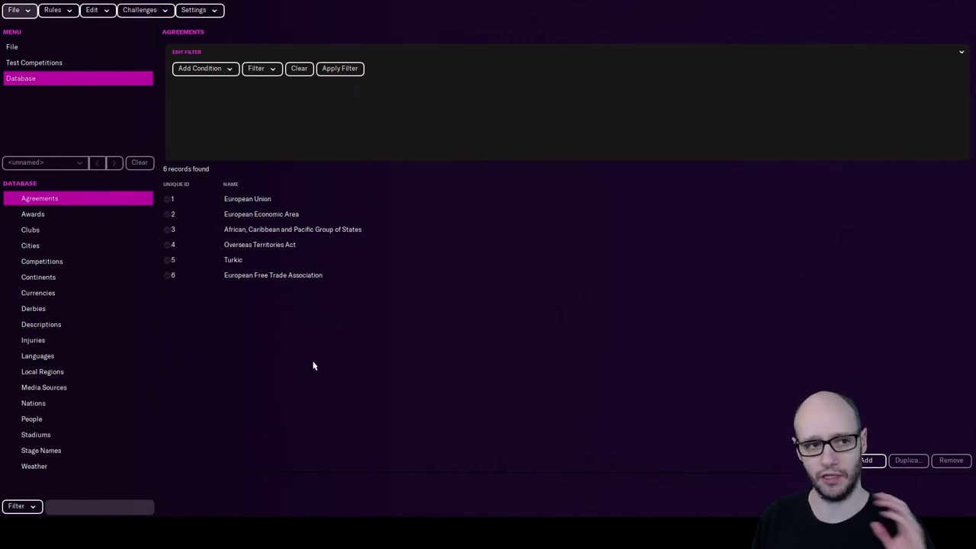
Examine the database's derbies, currencies with their exchange rates, descriptions and stadiums
key("d")
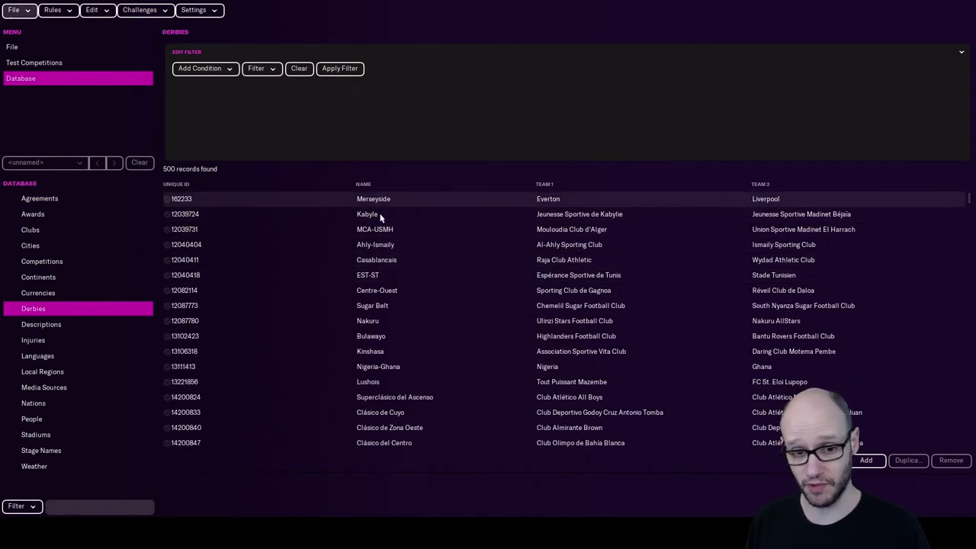
scroll(436, 362, "down", 1)
left_click(50, 292)
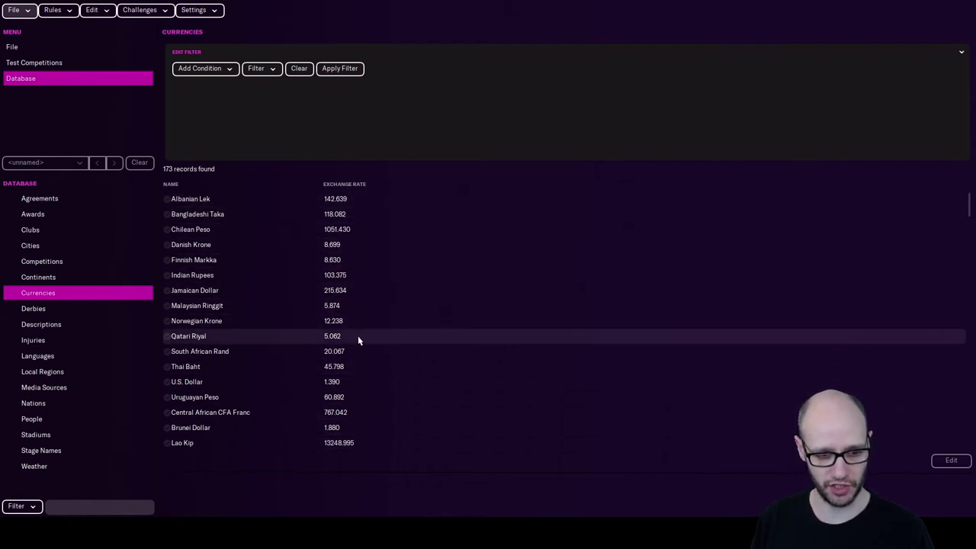
scroll(379, 381, "down", 20)
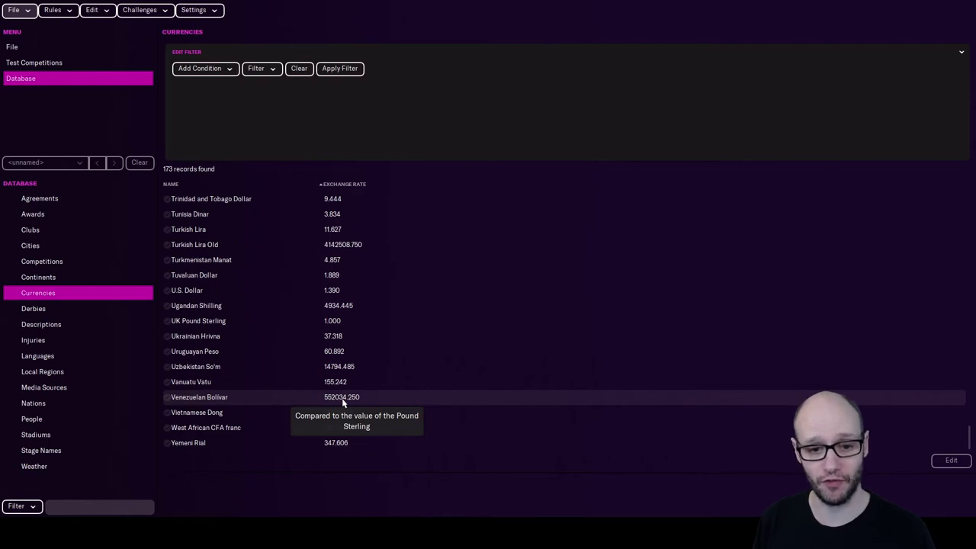
left_click(61, 328)
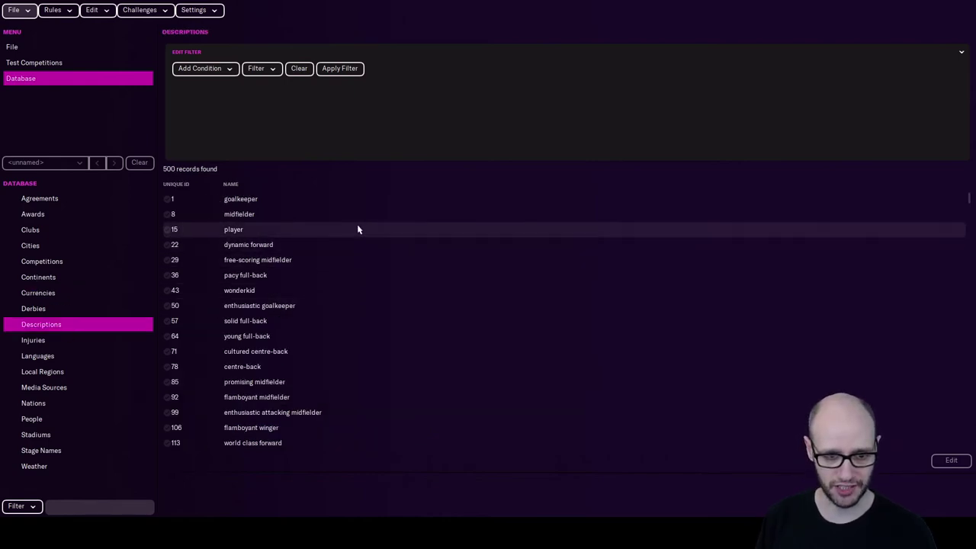
scroll(276, 400, "down", 4)
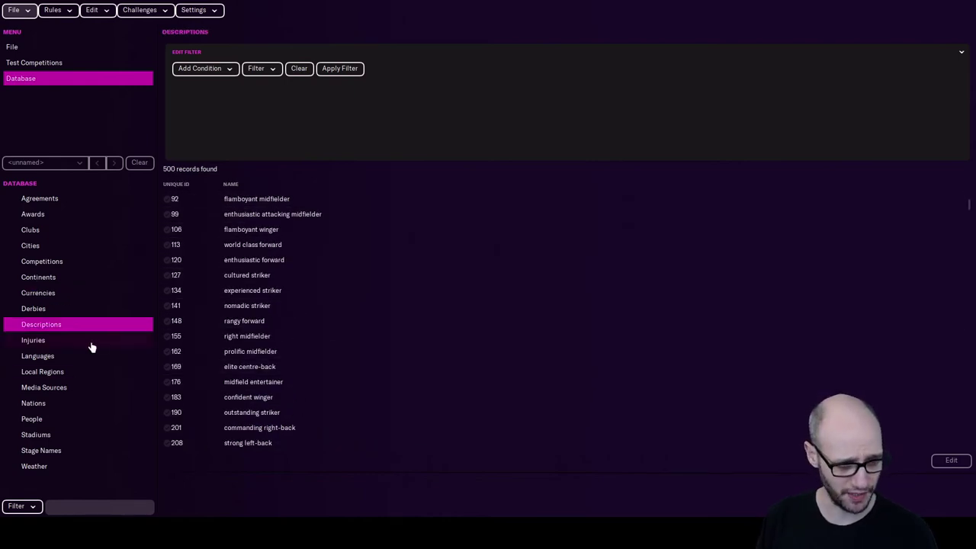
left_click(69, 438)
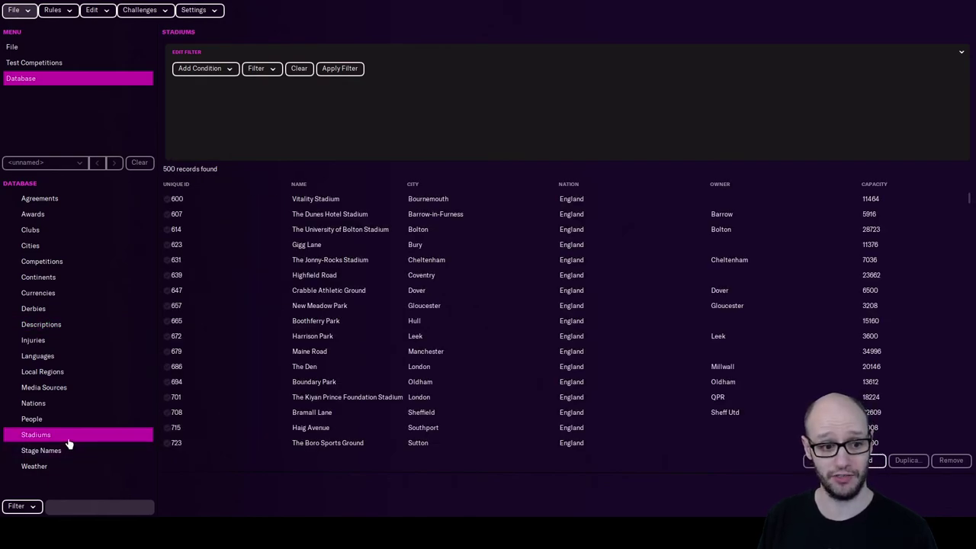